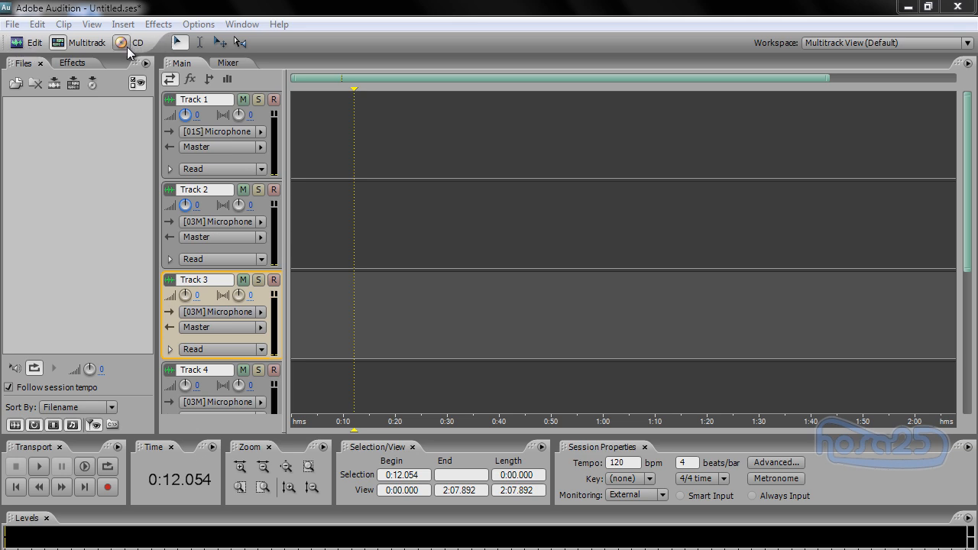
Import The Story Of Suleyman.mp3 from the Music folder into the session's files
double_click(80, 199)
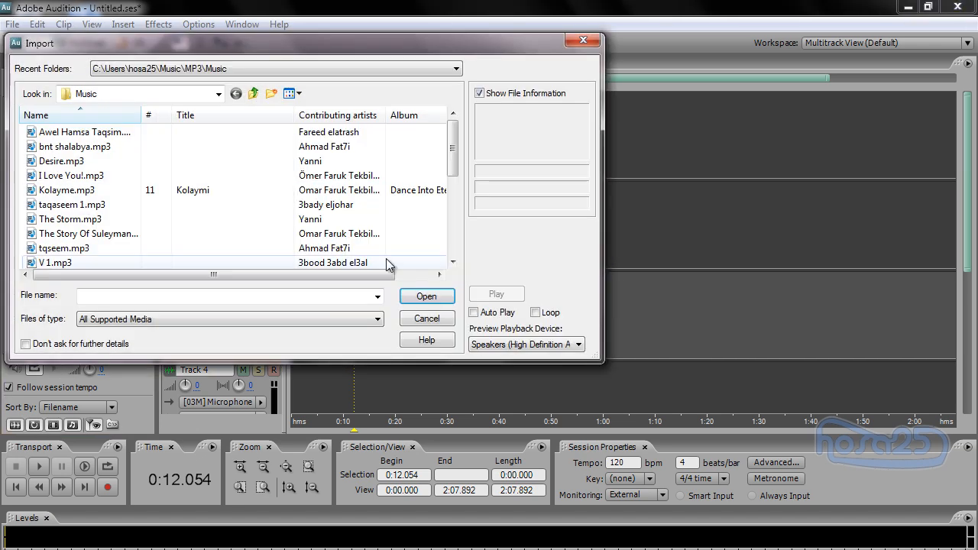
click(425, 320)
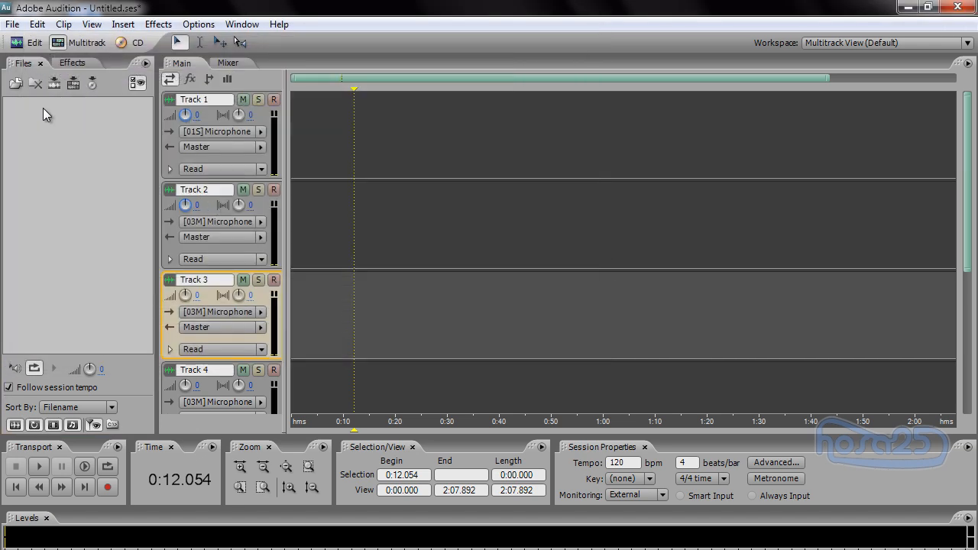
click(15, 26)
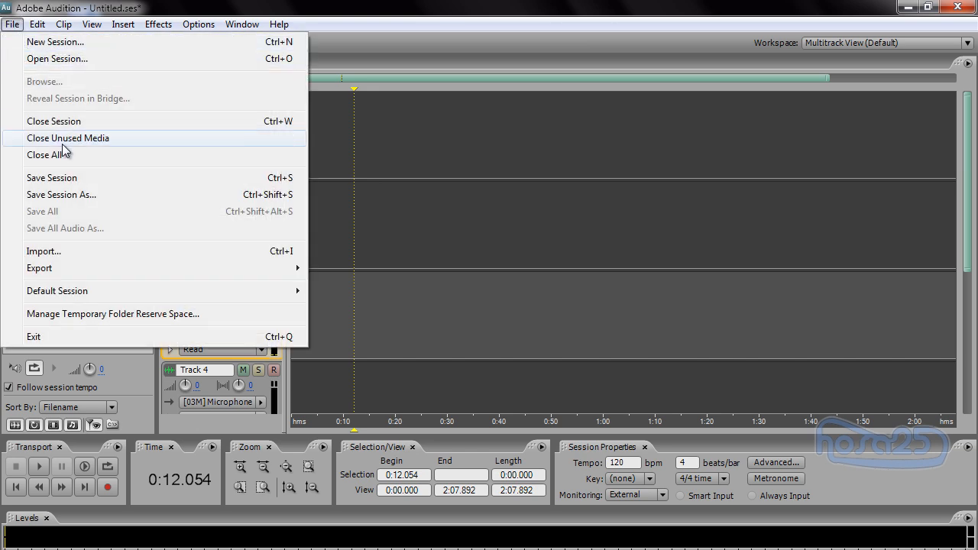
click(79, 251)
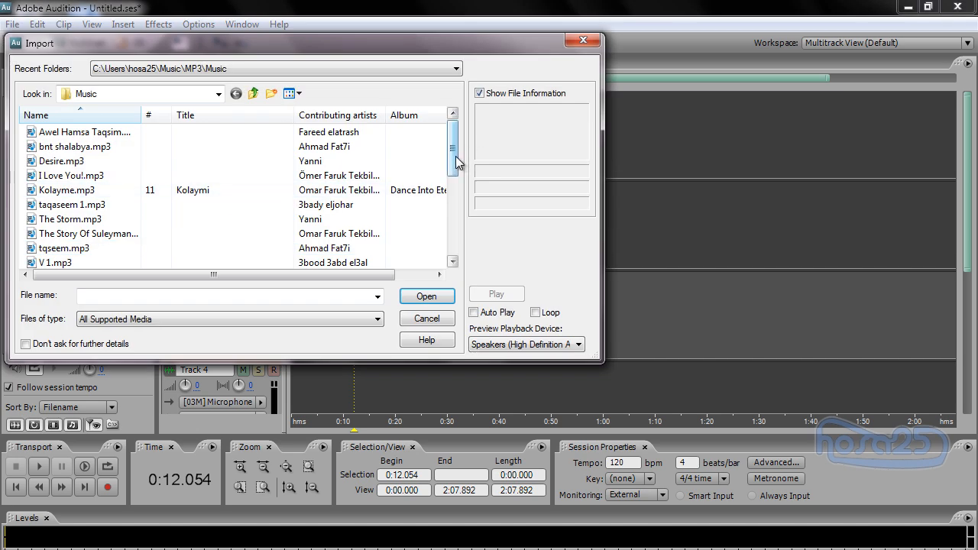
click(129, 235)
double_click(130, 234)
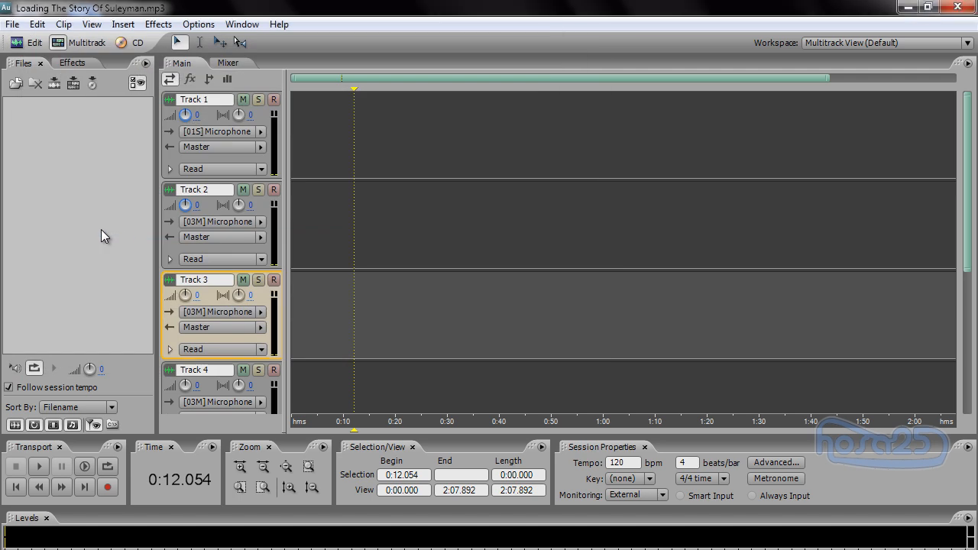
Import moadheer1.mp3 from the ahat folder inside SE on the Data (D:) drive
double_click(70, 182)
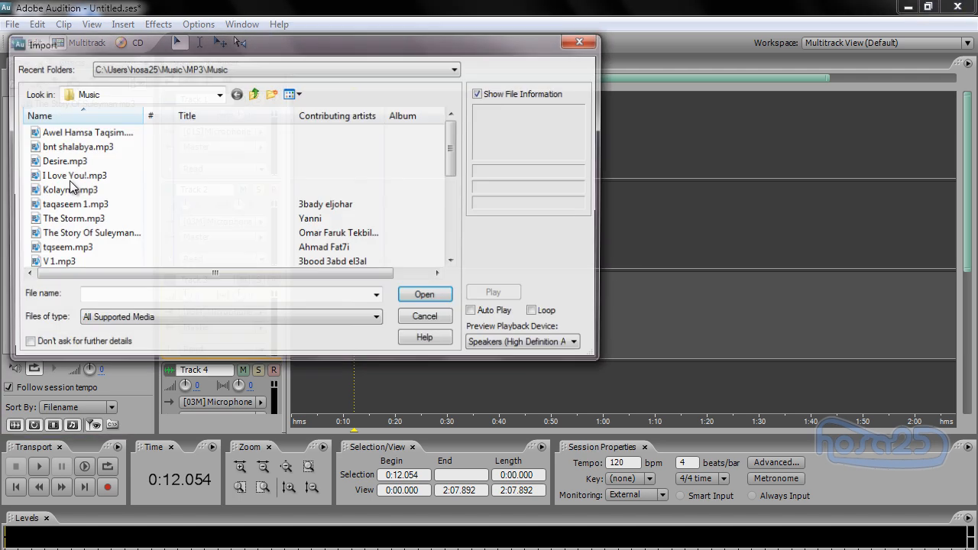
click(219, 94)
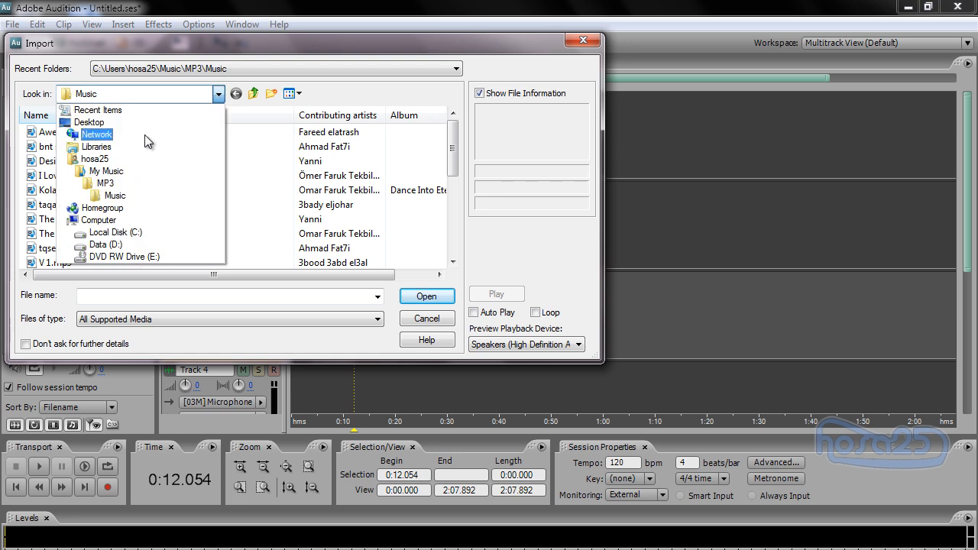
click(107, 245)
double_click(65, 190)
double_click(53, 162)
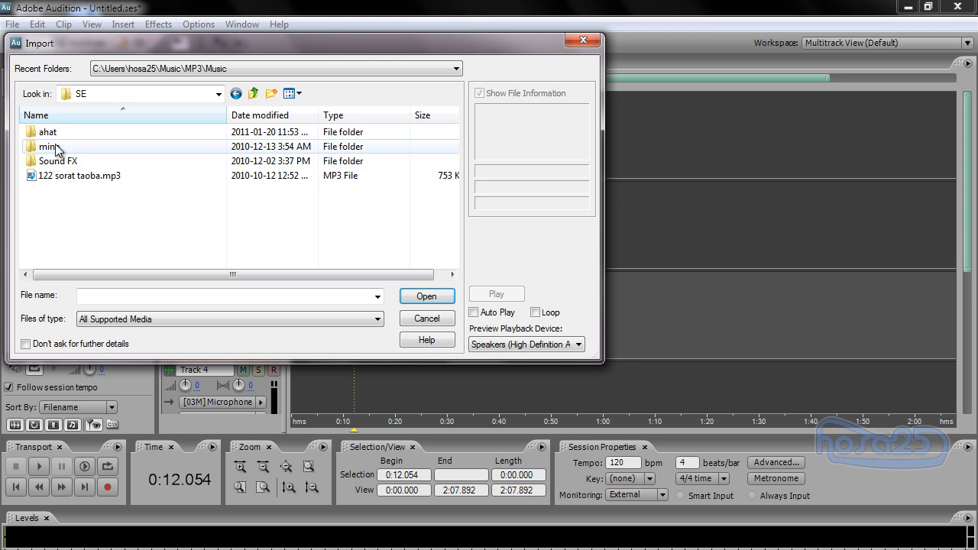
double_click(59, 137)
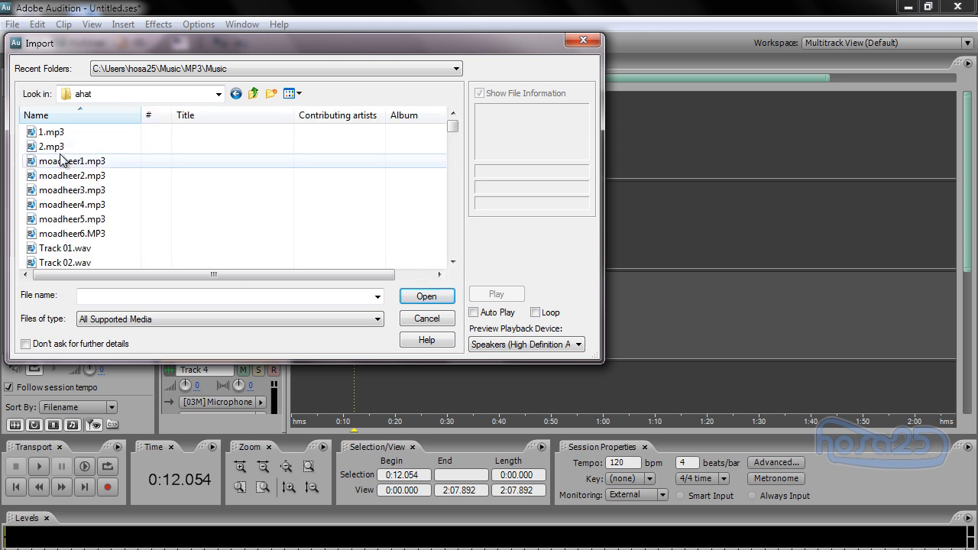
double_click(60, 160)
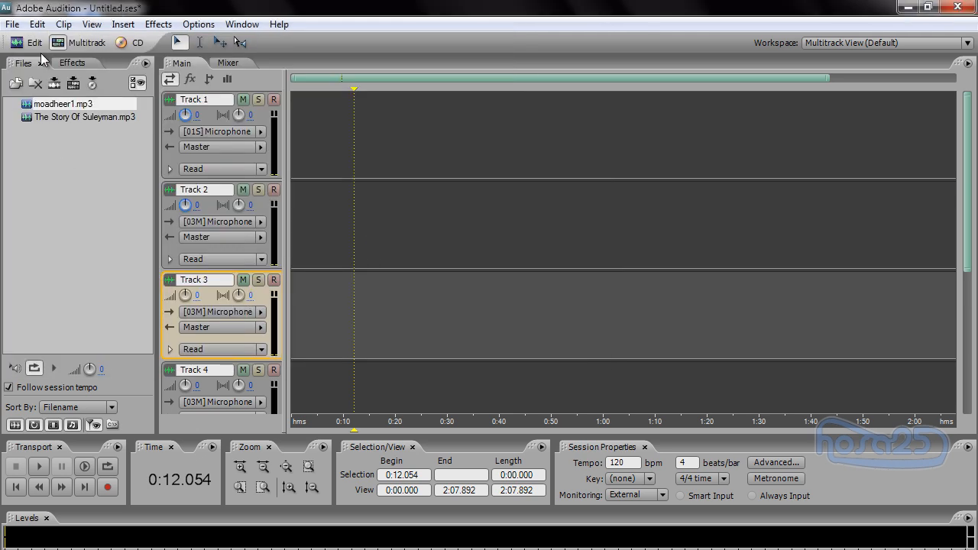
Place The Story Of Suleyman on Track 1 and moadheer1 on Track 2, and align both clips to the session start
drag(58, 115, 341, 140)
drag(61, 106, 308, 229)
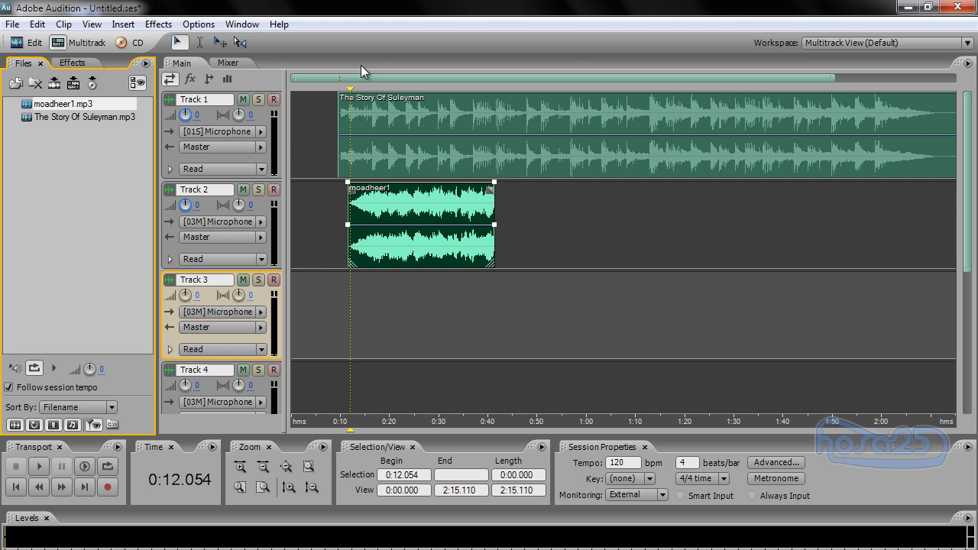
click(222, 45)
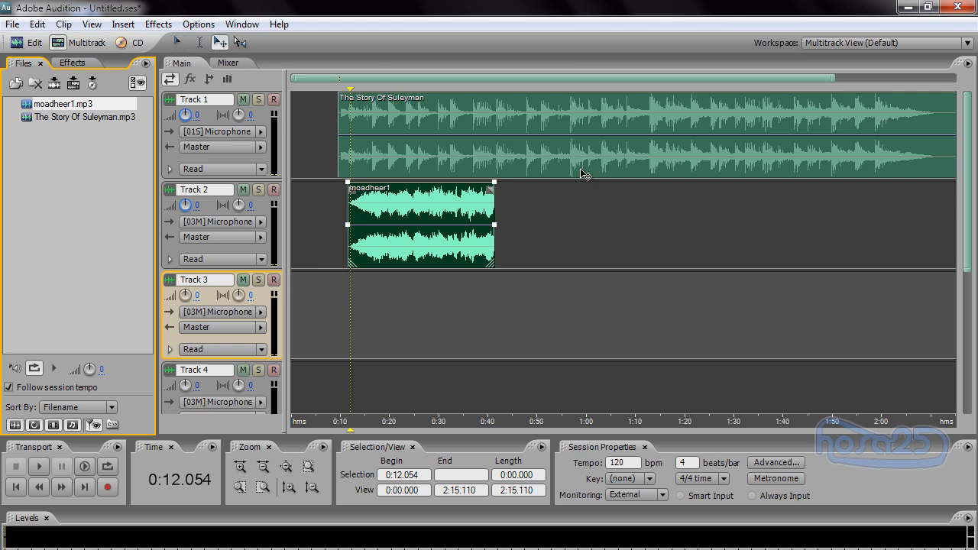
drag(574, 153, 459, 156)
drag(451, 201, 395, 202)
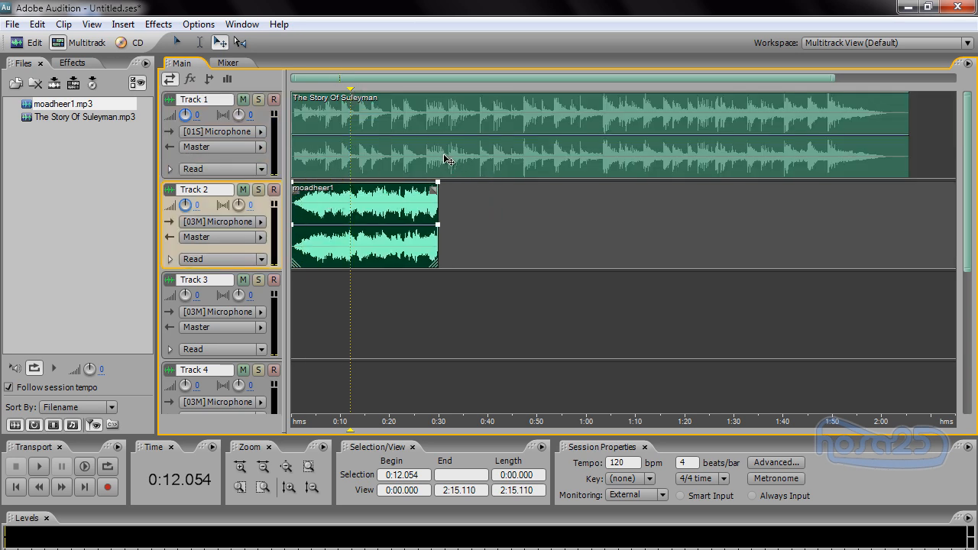
Delete the part of the Track 1 clip from about 0:30, where moadheer1 ends, to the clip's end
click(200, 42)
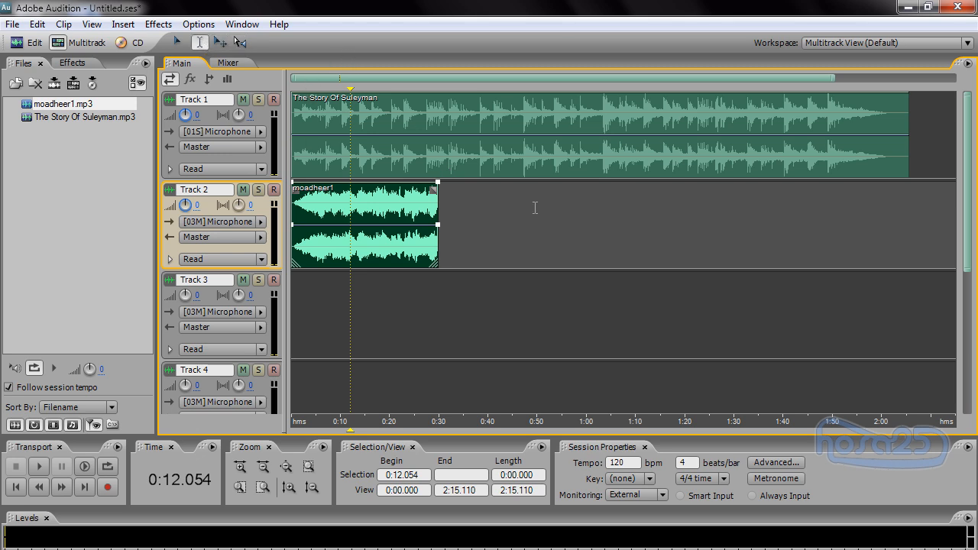
click(441, 148)
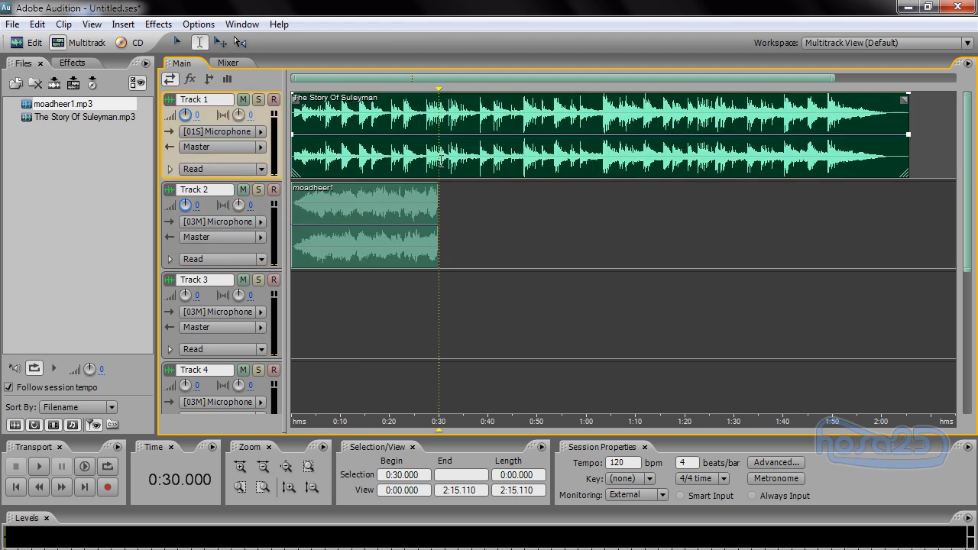
drag(441, 159, 912, 163)
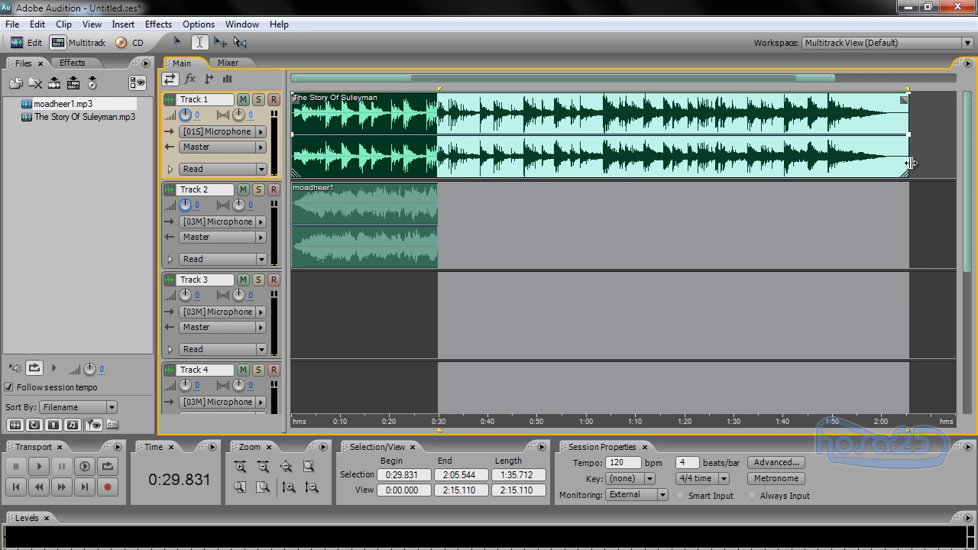
key(Delete)
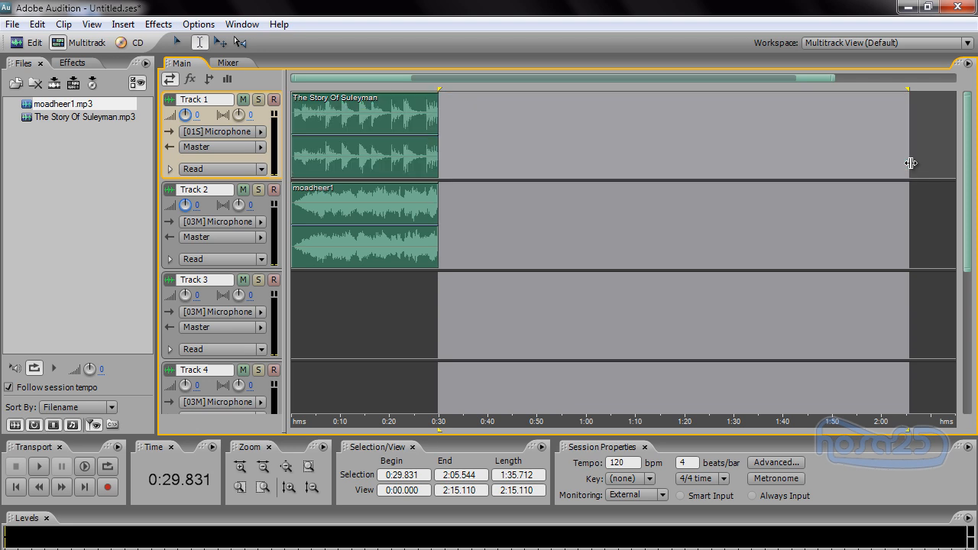
Raise Track 1's volume to 15 dB and turn Track 2's volume down
click(358, 198)
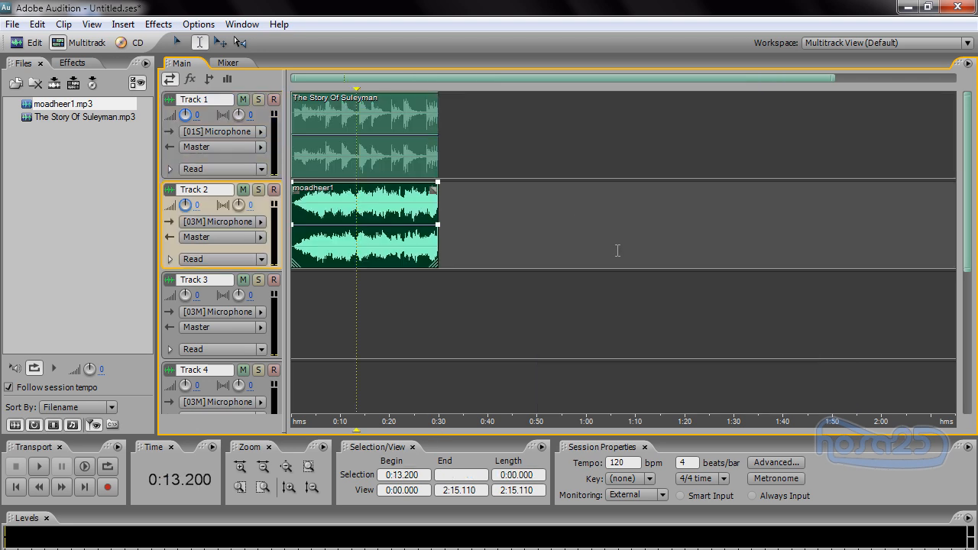
click(244, 469)
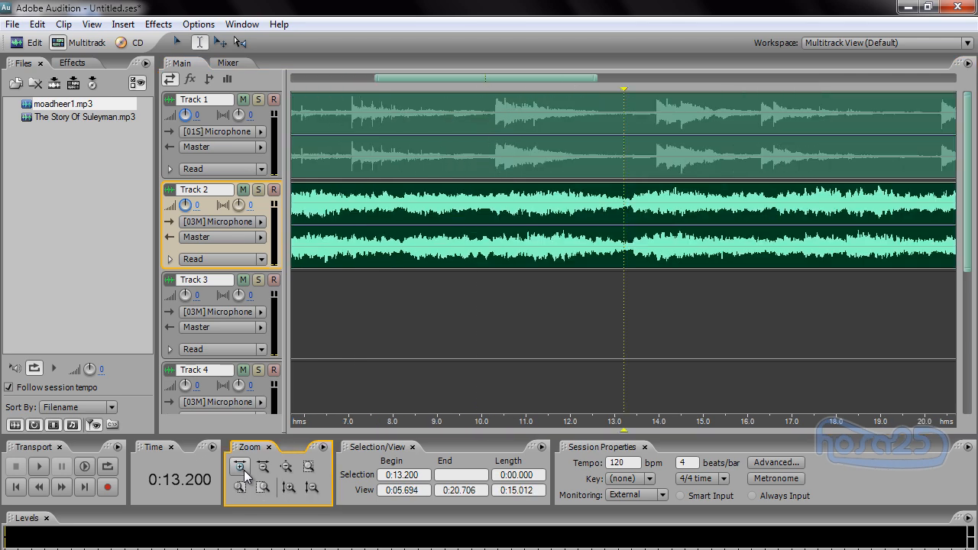
click(264, 482)
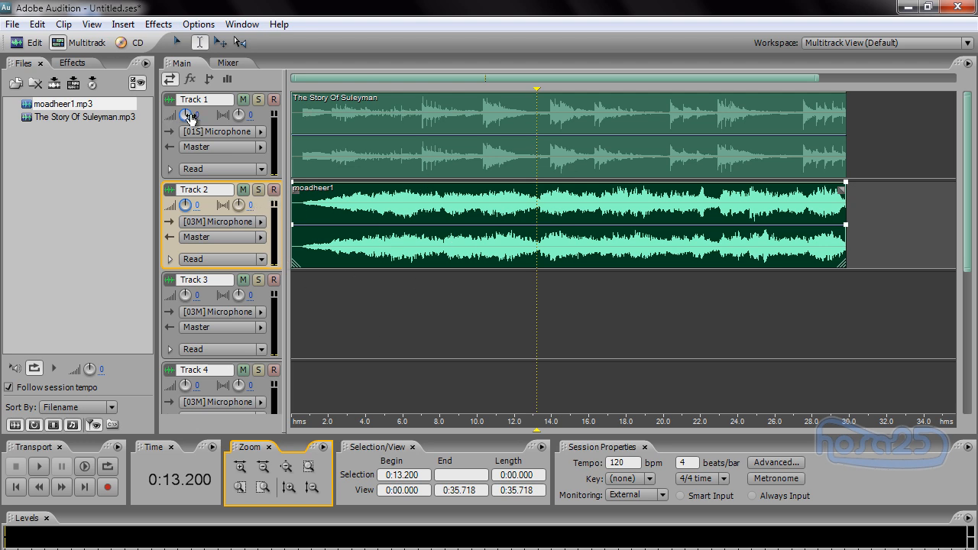
drag(186, 117, 244, 125)
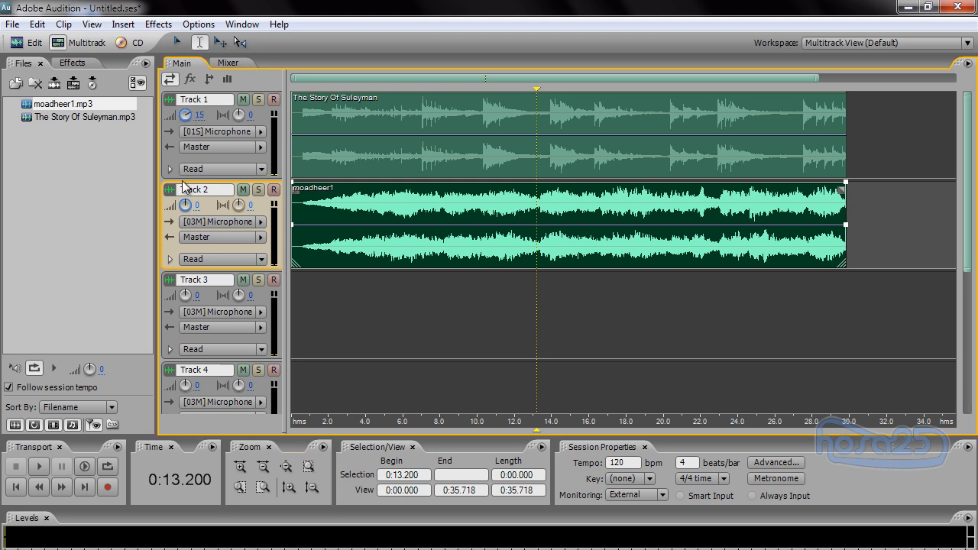
drag(186, 205, 166, 212)
Reset the volumes of Track 2 and Track 1 to 0 dB
mouse_move(187, 118)
click(205, 205)
text(0)
key(Return)
click(201, 114)
text(0)
key(Return)
Lower the Track 1 clip's volume envelope to about half height between points near 1.3 s and 28.8 s
click(177, 42)
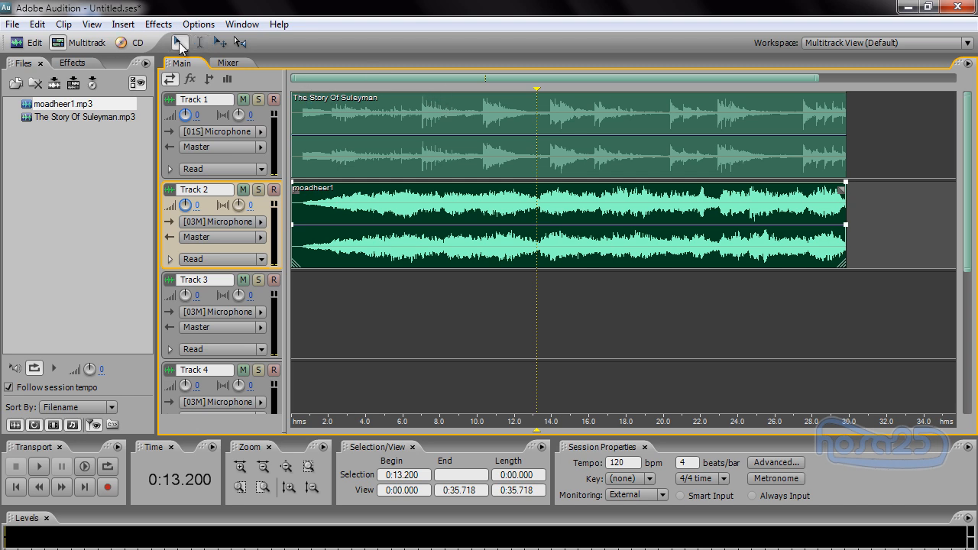
click(315, 98)
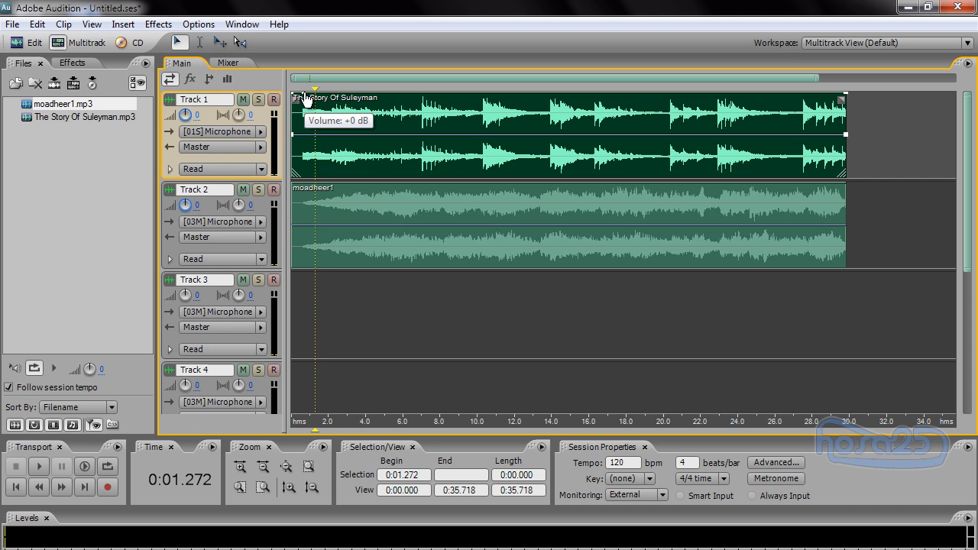
drag(305, 98, 315, 124)
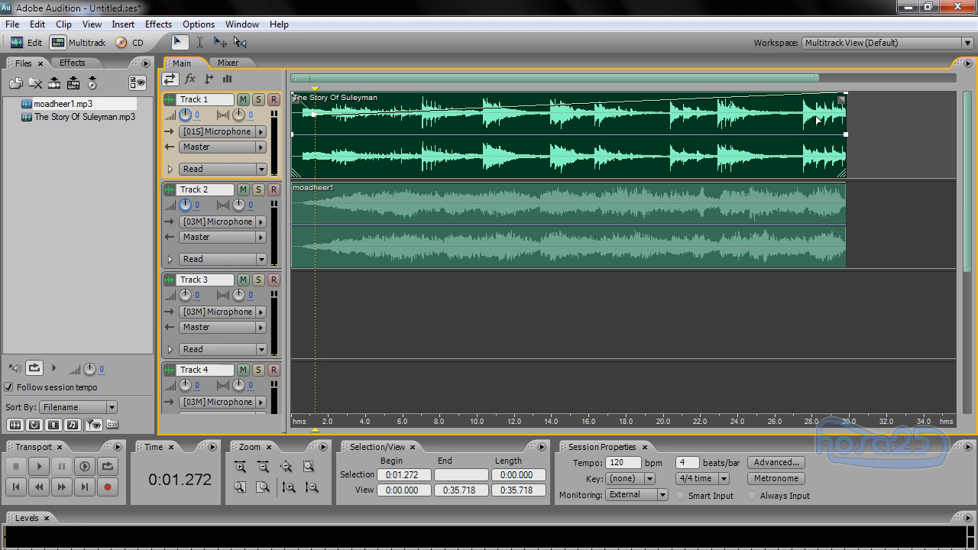
drag(825, 101, 827, 122)
Raise Track 2's volume to 7 dB
click(450, 213)
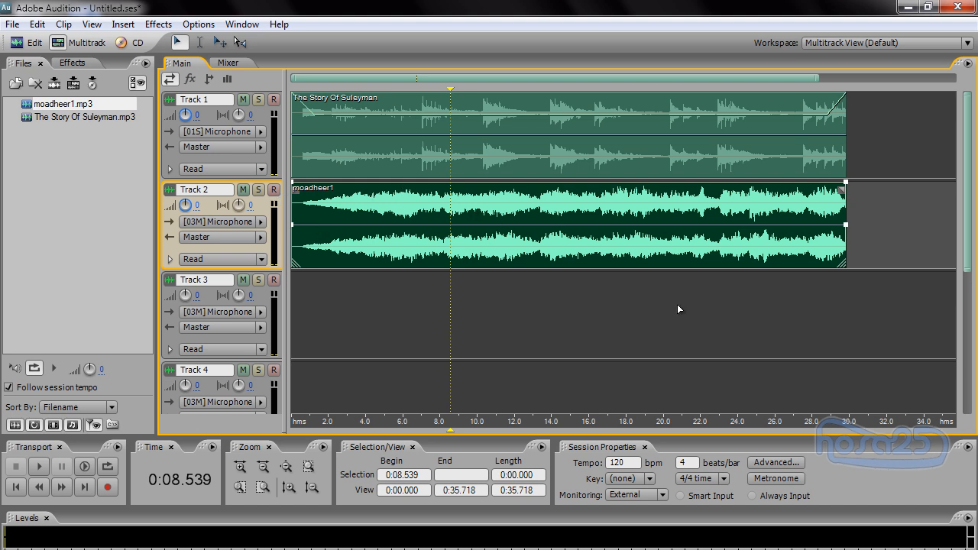
click(196, 205)
drag(187, 205, 216, 207)
Play the mix from the session start to check the levels, and stop playback
drag(451, 93, 293, 97)
click(39, 466)
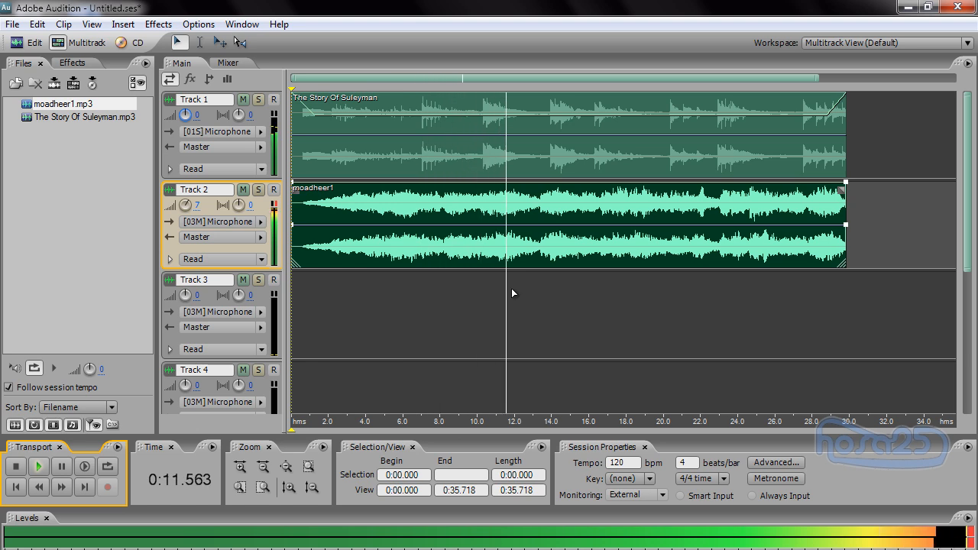
key(space)
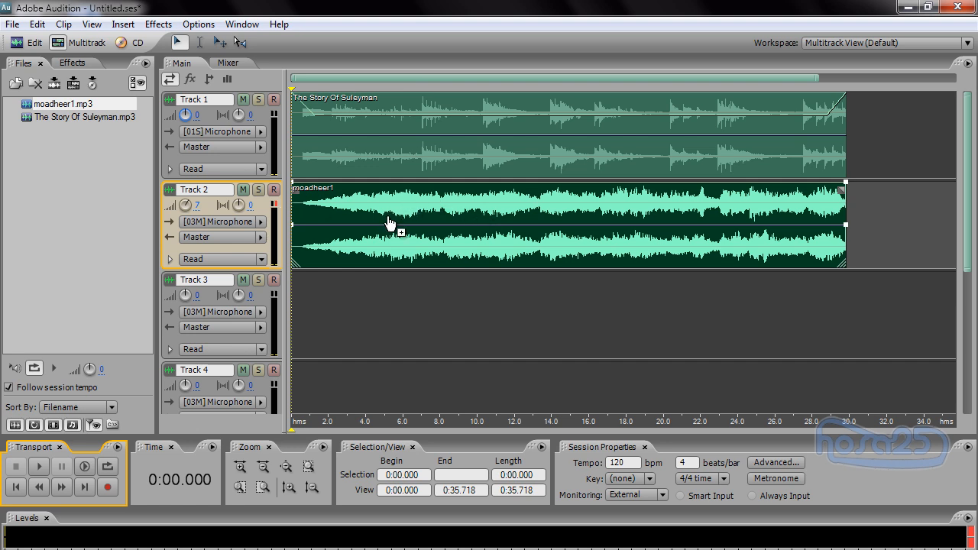
Set Track 2's volume to 2.8 dB and play the mix again to check the balance
click(187, 205)
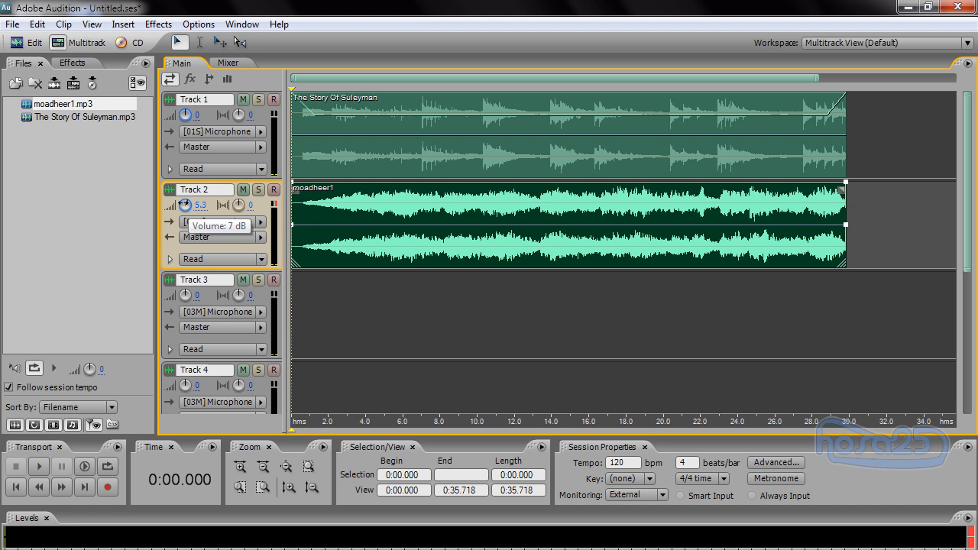
drag(177, 198, 177, 197)
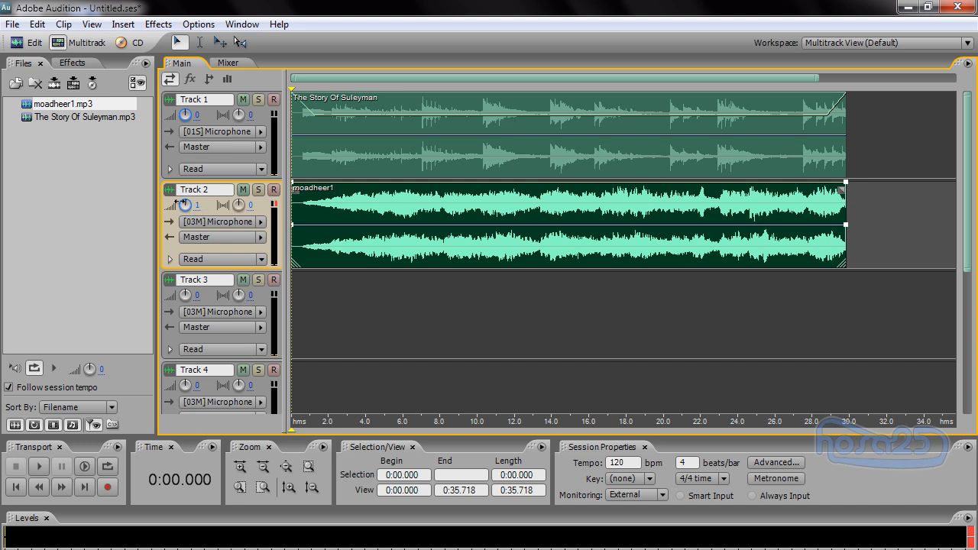
drag(178, 202, 186, 205)
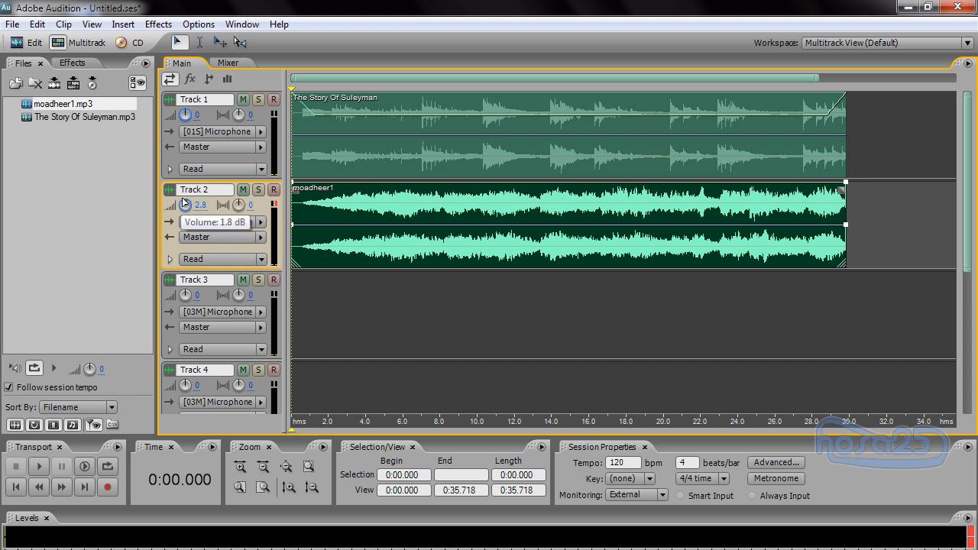
key(space)
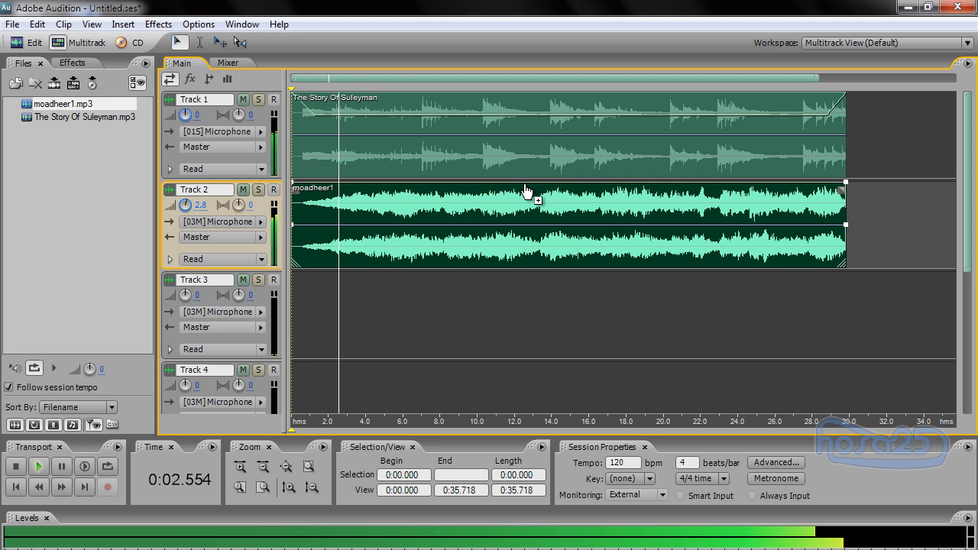
key(space)
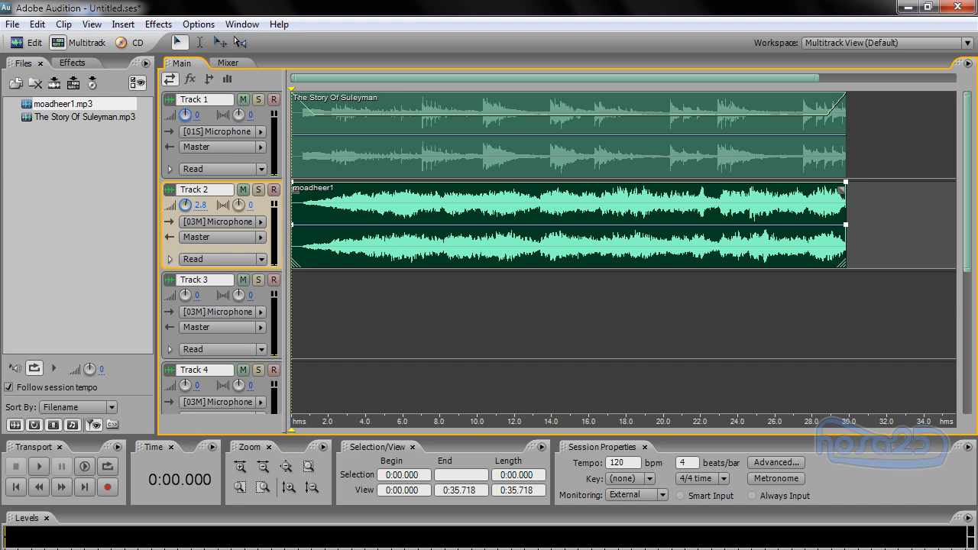
Start an audio mixdown export of the multitrack session and name the output file hosa25--.mp3
drag(969, 227, 967, 165)
click(13, 27)
mouse_move(143, 268)
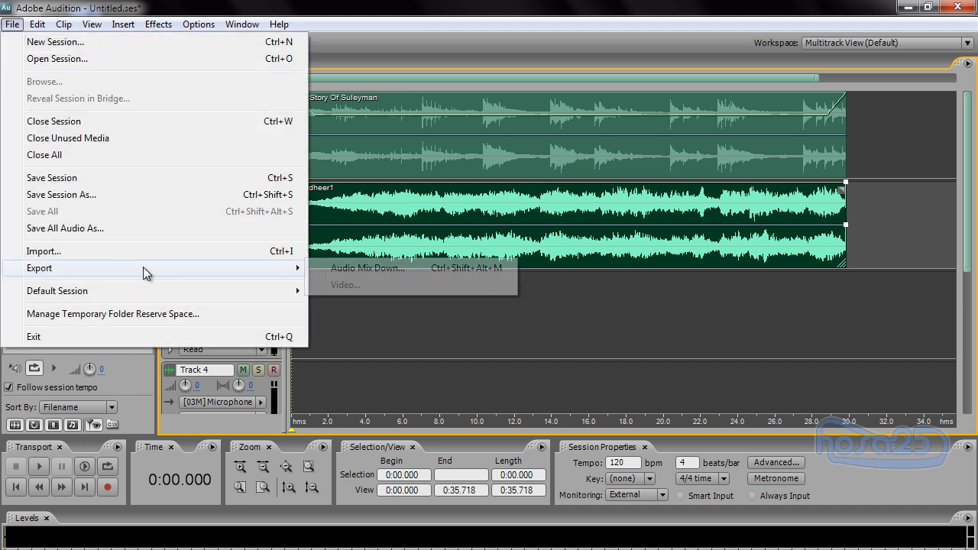
click(369, 268)
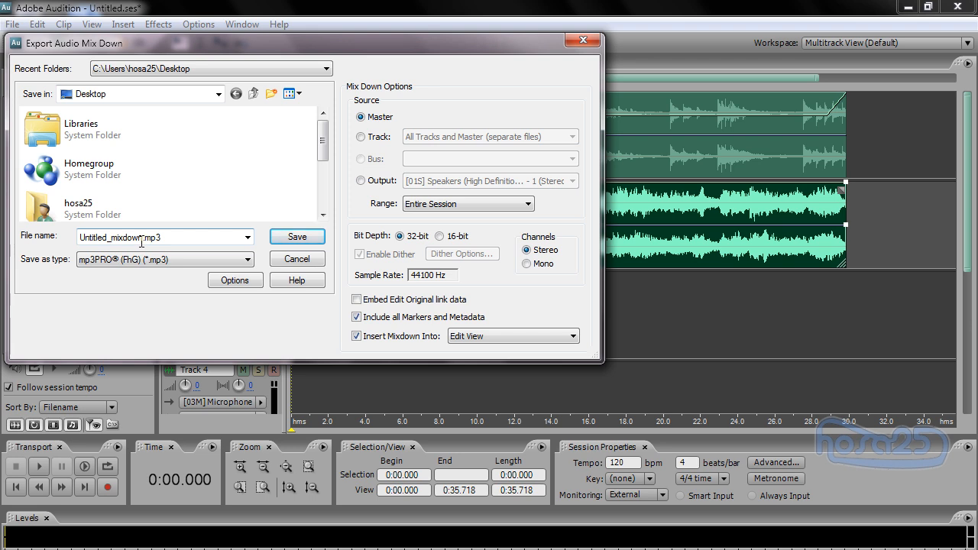
double_click(141, 242)
drag(141, 242, 79, 244)
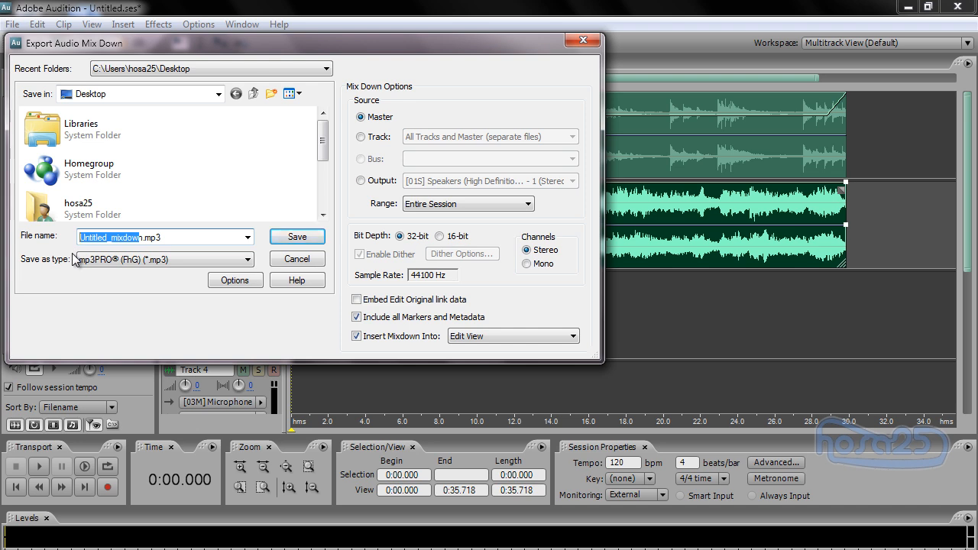
text(h)
text(hosa)
text(25-)
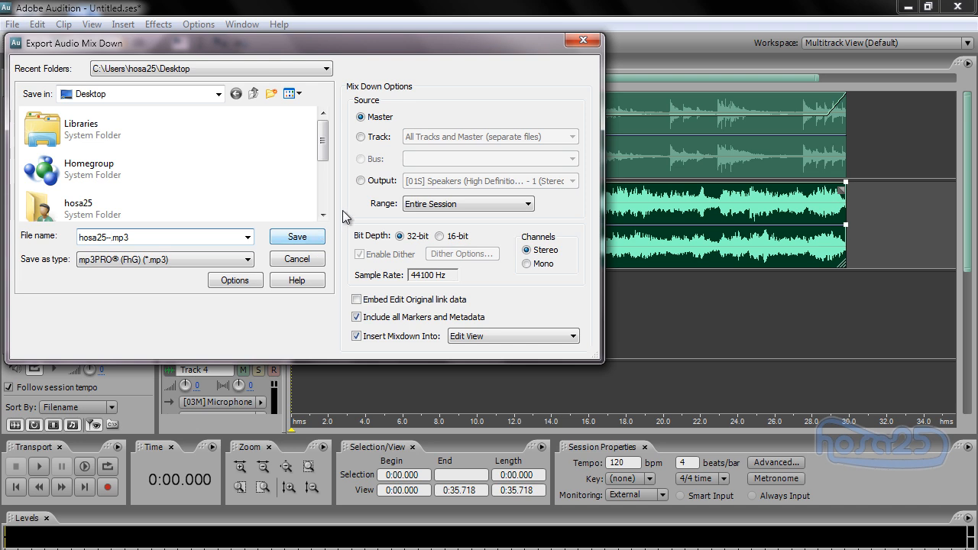
Keep mp3PRO (FhG) as the file type and save the master mixdown of the entire session to the Desktop
click(166, 268)
click(166, 265)
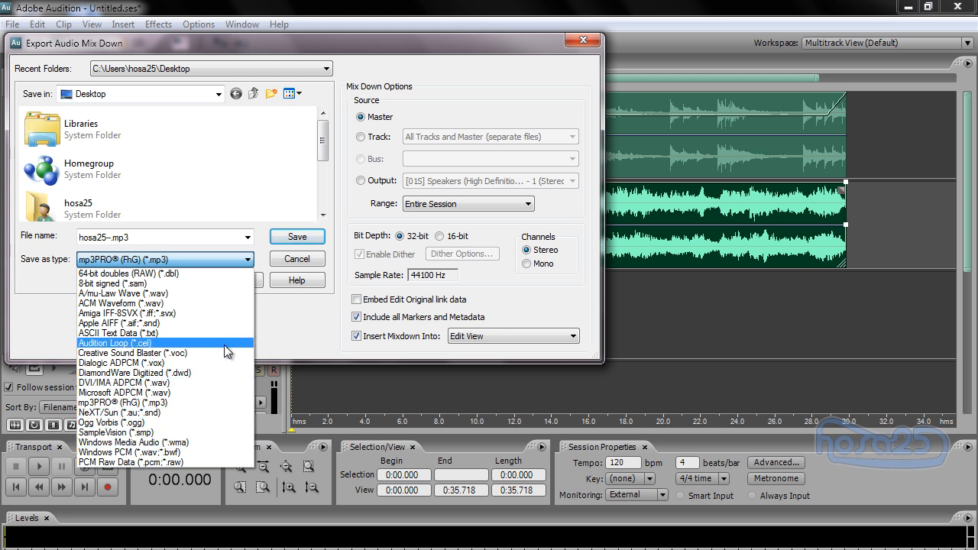
click(262, 235)
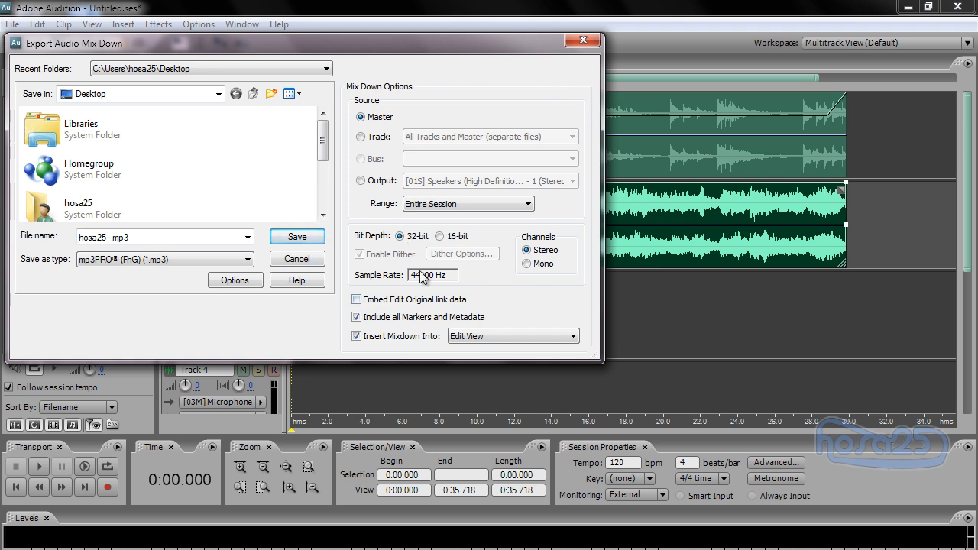
click(297, 238)
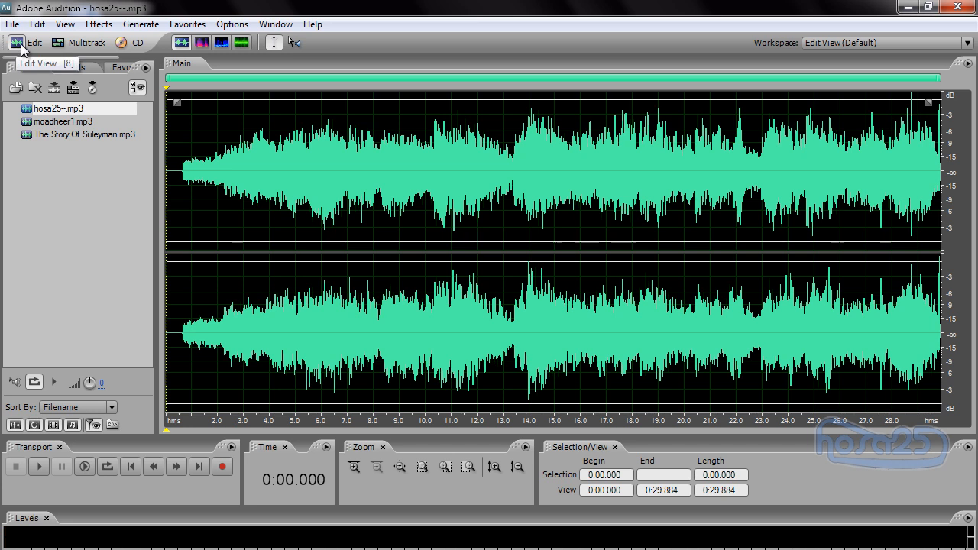
Review the multitrack session, then play the start of moadheer1.mp3 in the waveform edit view and stop playback
click(78, 42)
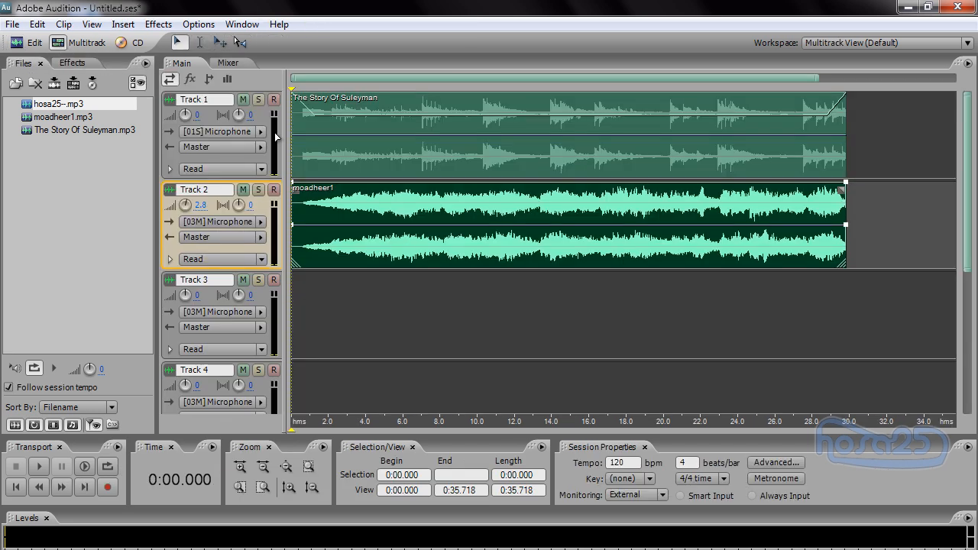
click(23, 42)
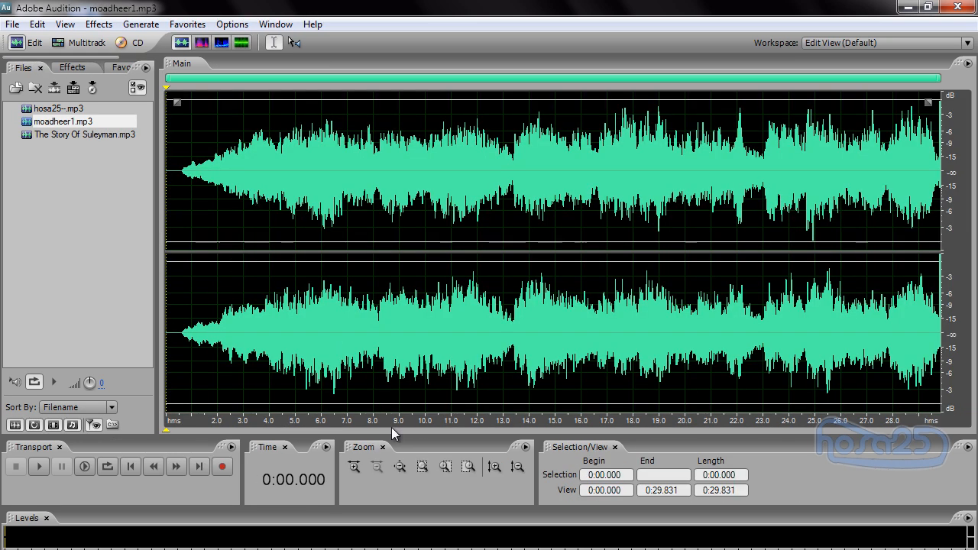
click(41, 466)
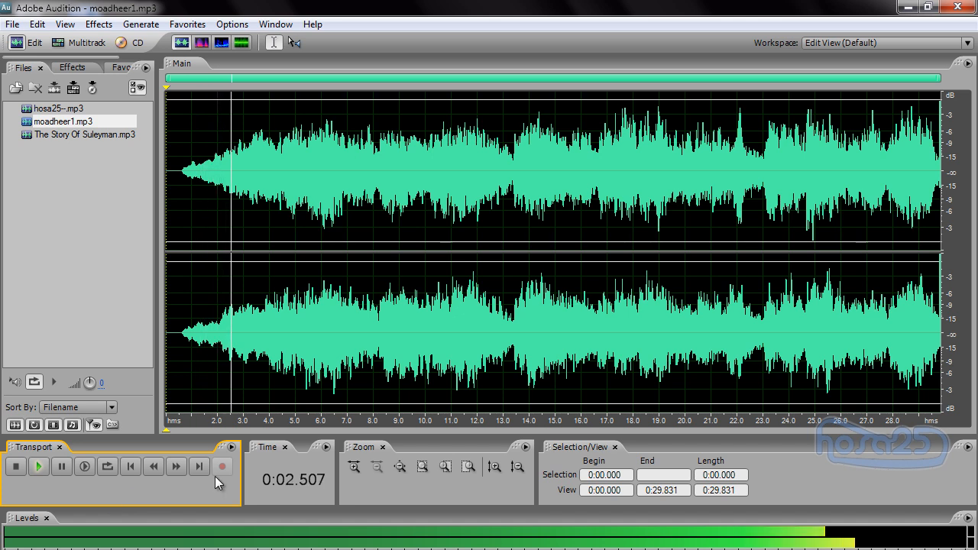
key(space)
click(374, 449)
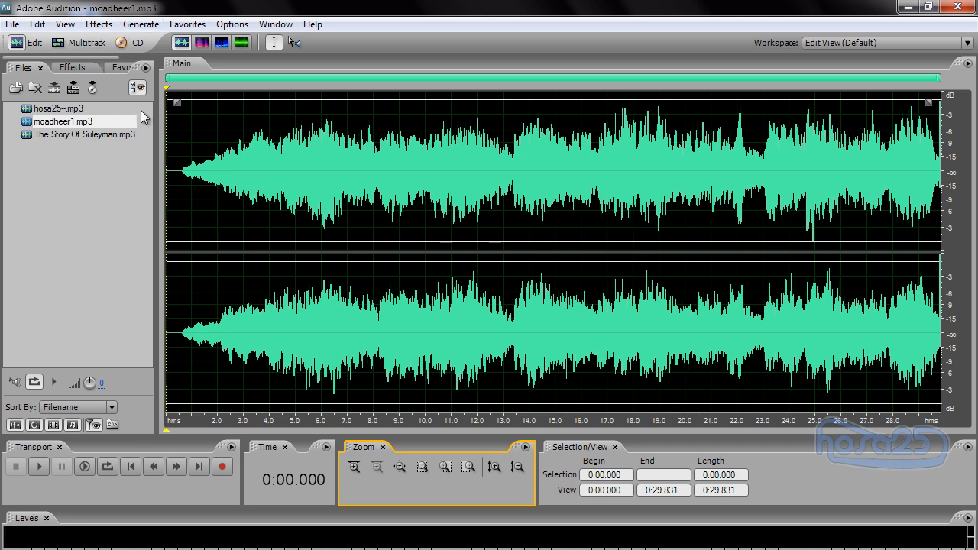
Open the exported hosa25--.mp3 mixdown in the waveform edit view
click(64, 110)
click(65, 109)
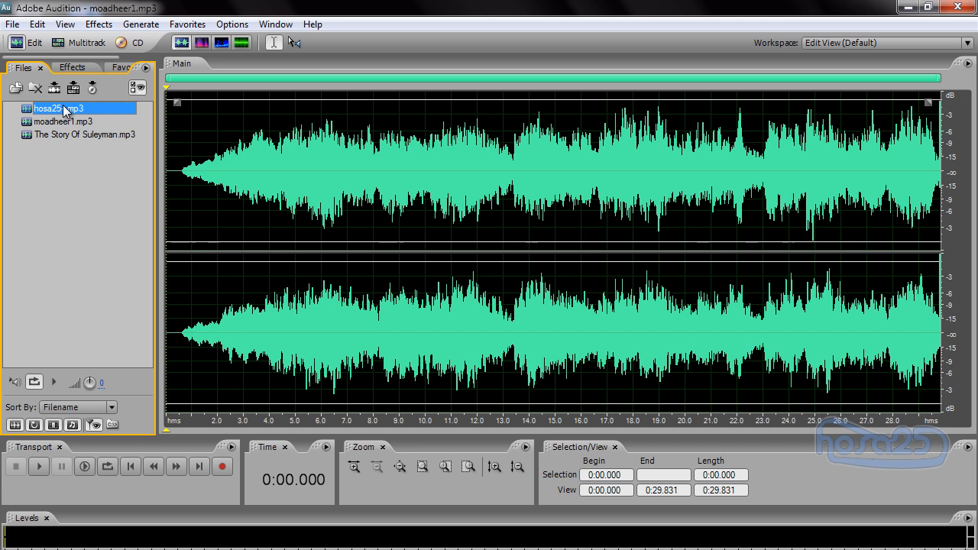